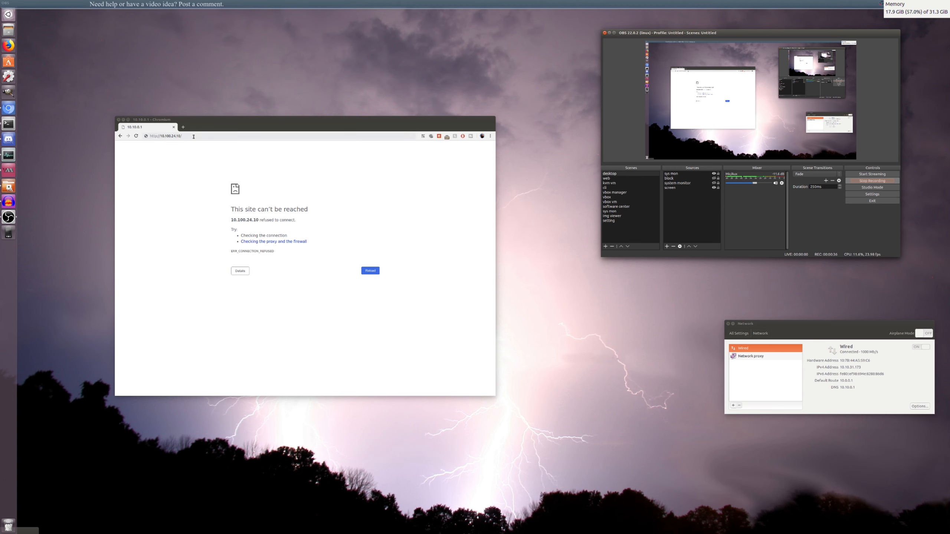
Check the unreachable WAN address and review the wired connection's address details
click(163, 137)
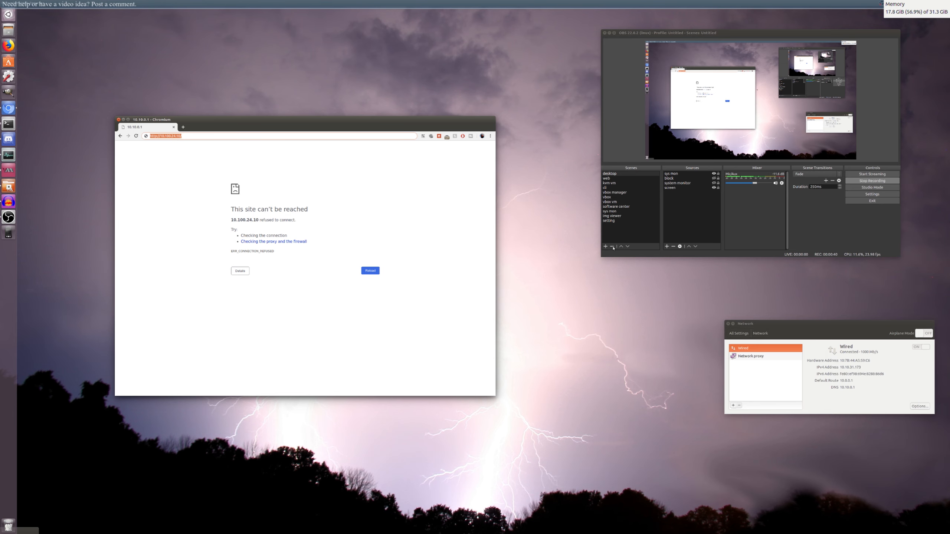
click(646, 234)
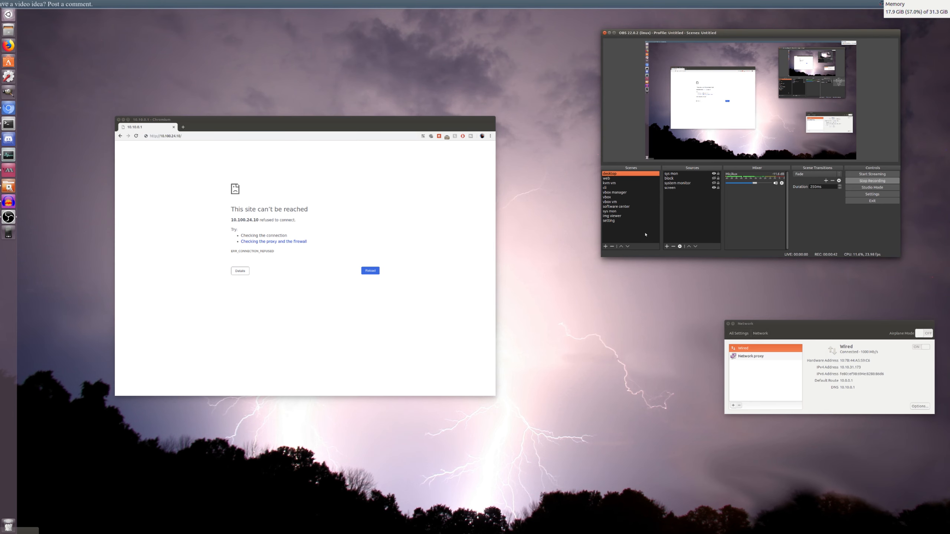
click(607, 178)
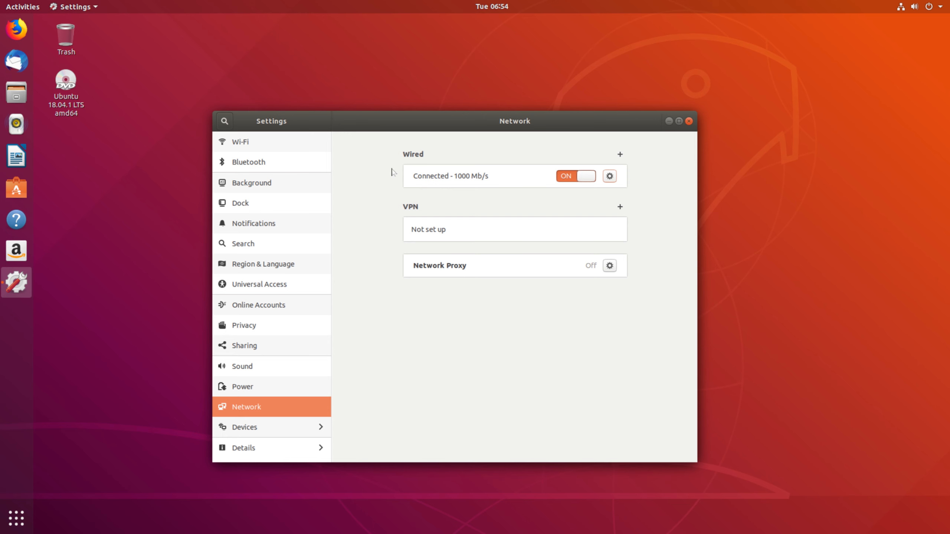
click(610, 176)
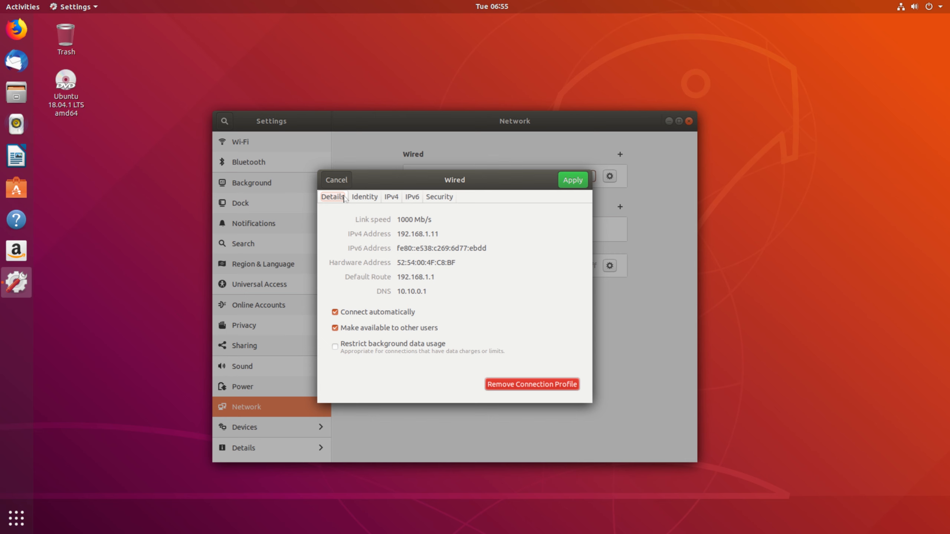
click(336, 181)
Sign in to the pfSense web interface at 192.168.1.1 as admin with the account password
click(17, 31)
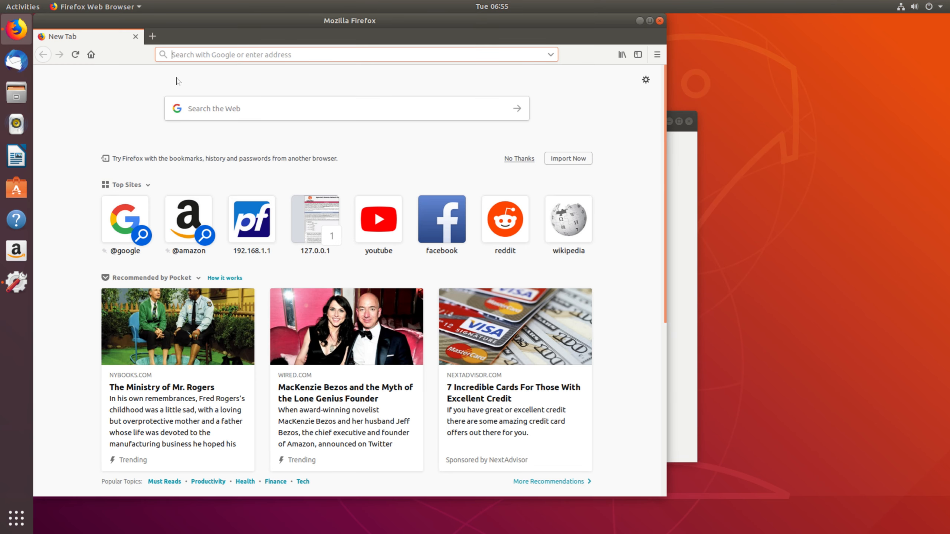
text(192.168.1.1/)
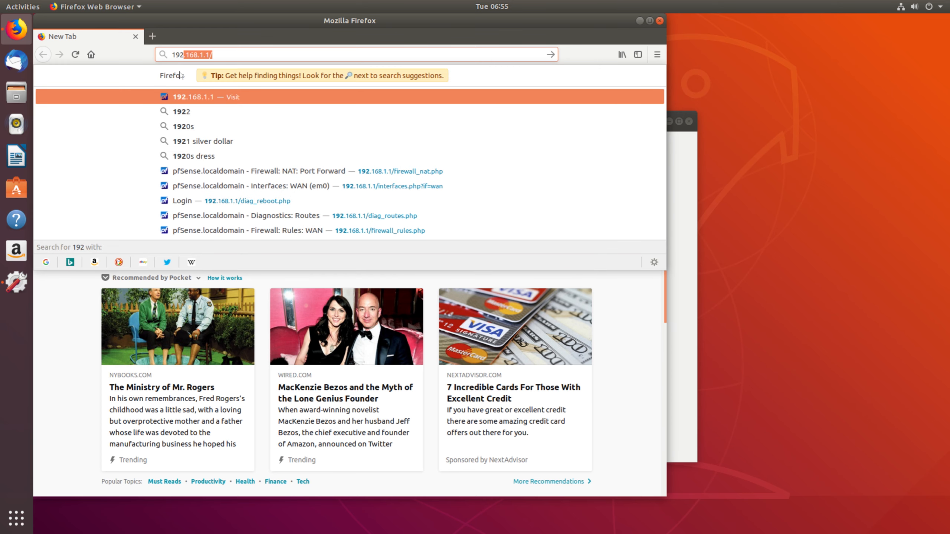
key(Return)
text(admin)
click(305, 258)
text(*****)
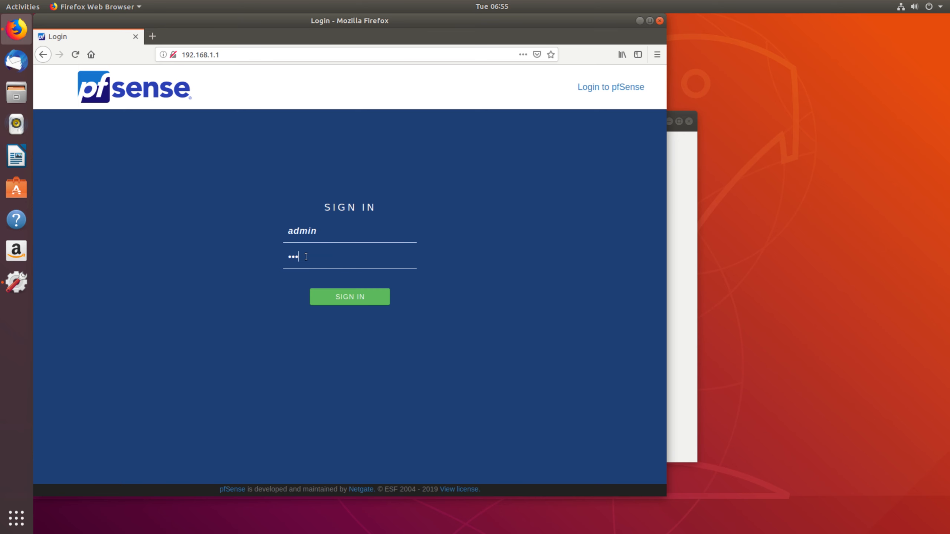
key(Return)
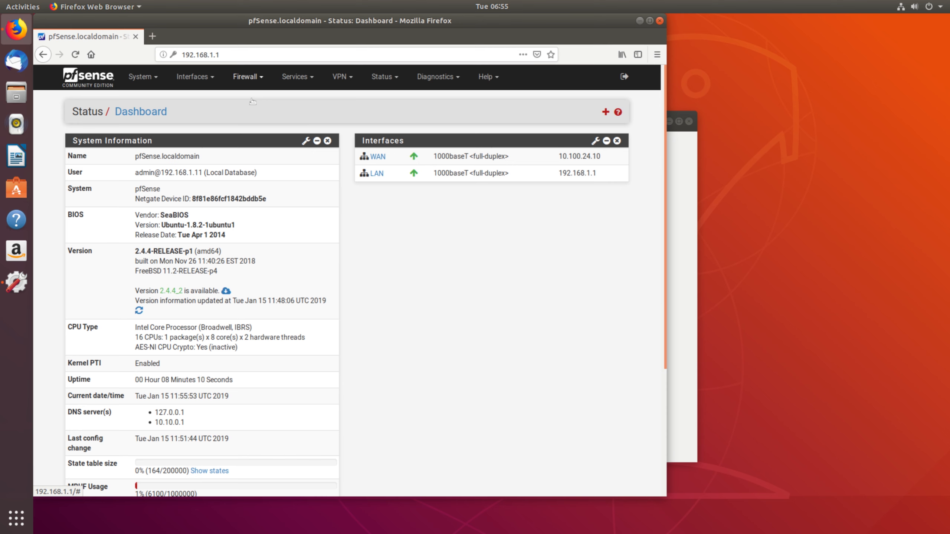
Add a new rule under Firewall > NAT Port Forward
click(247, 77)
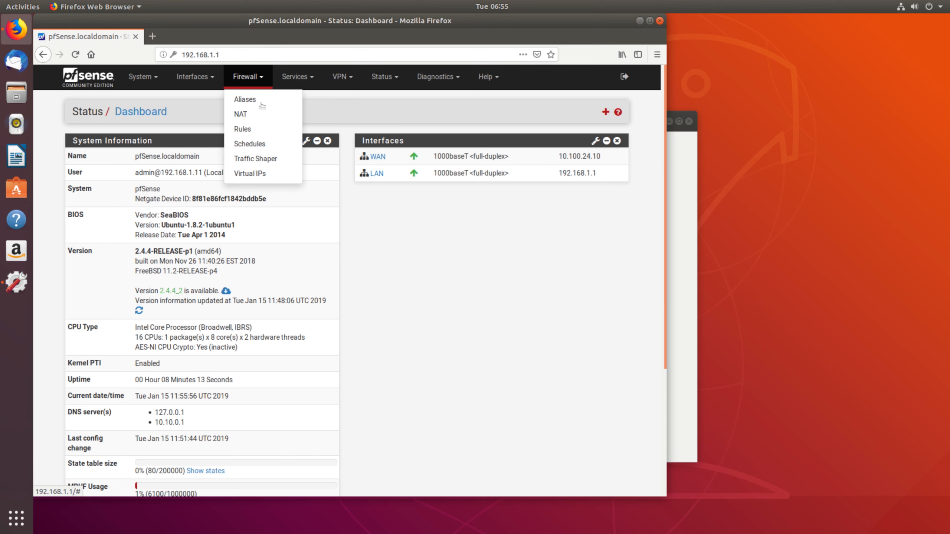
click(246, 115)
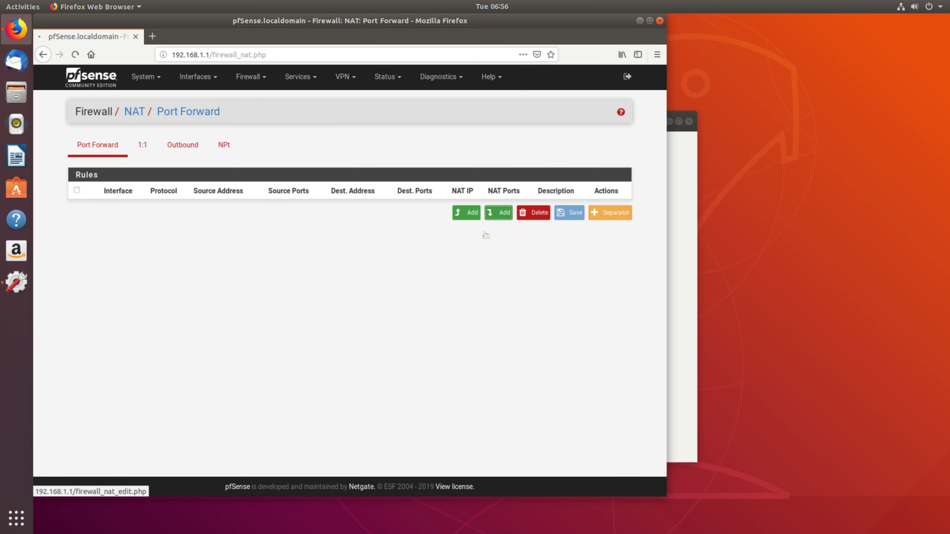
click(497, 213)
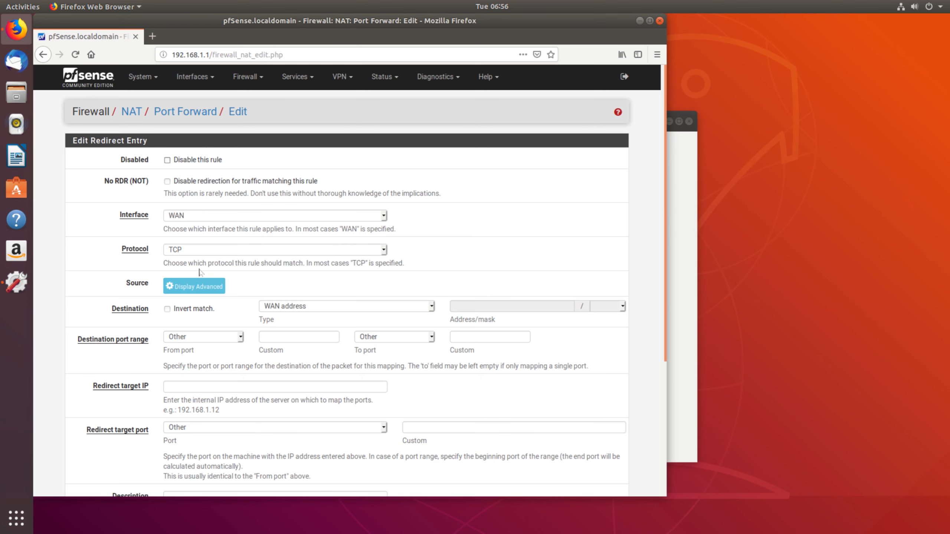
Keep the protocol as TCP and set the destination from-port to 80
click(198, 250)
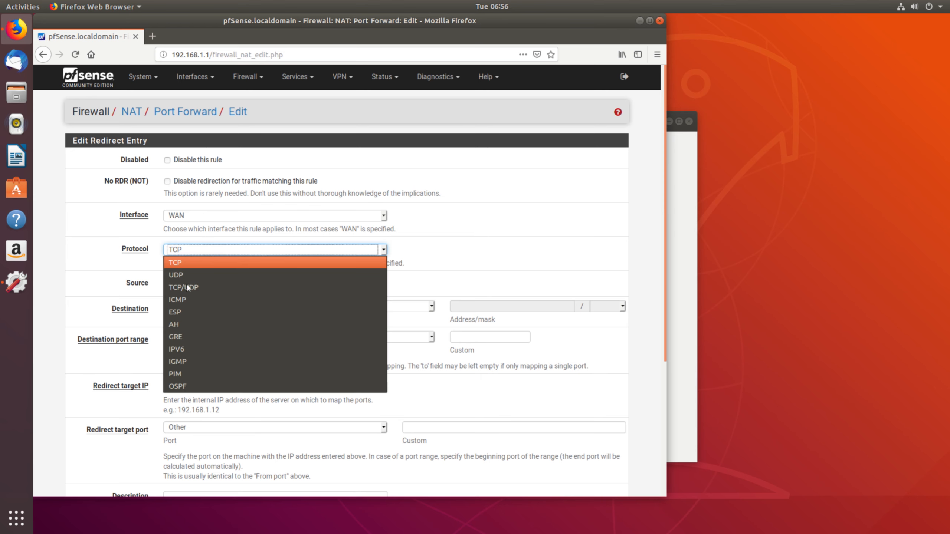
click(476, 265)
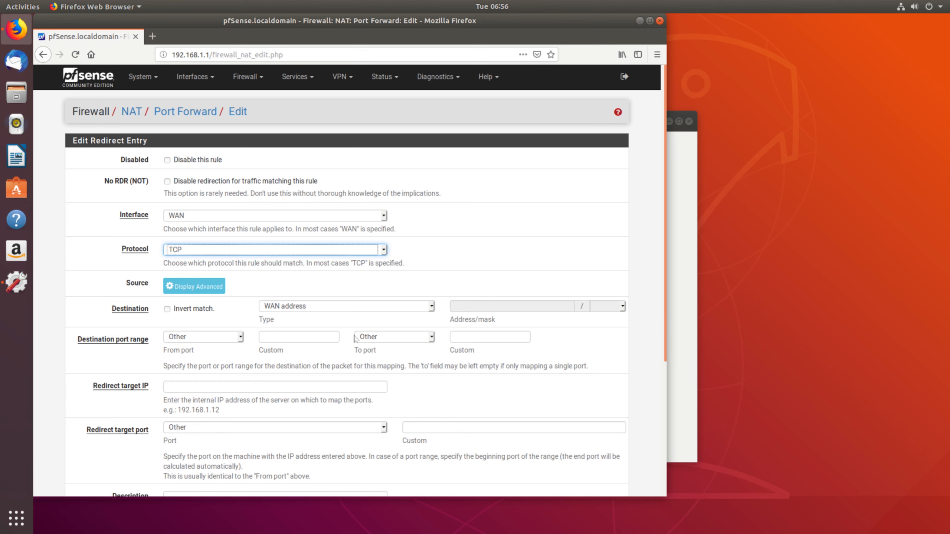
click(297, 348)
text(8)
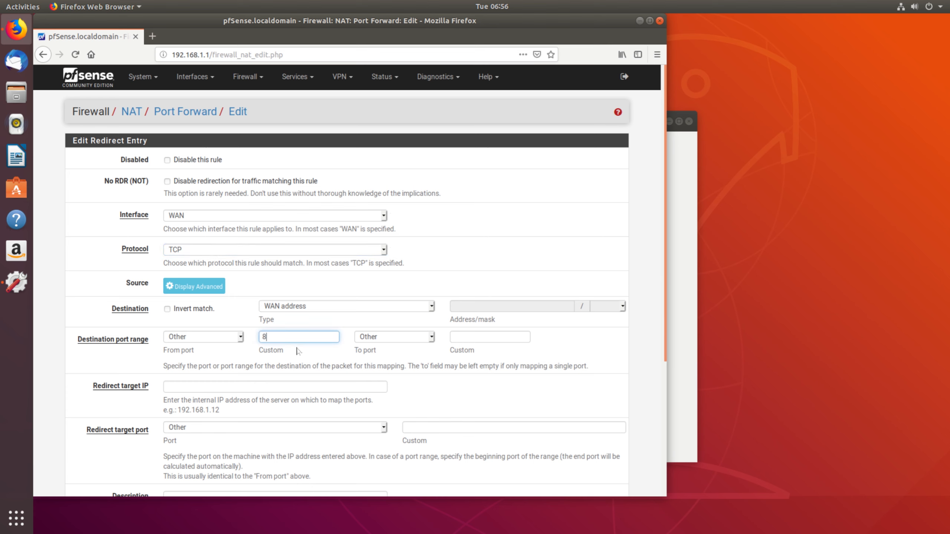
text(0)
key(BackSpace)
text(0)
scroll(273, 356, down, 3)
Set the redirect target IP to the internal server 192.168.1.11
click(226, 292)
text(192.1)
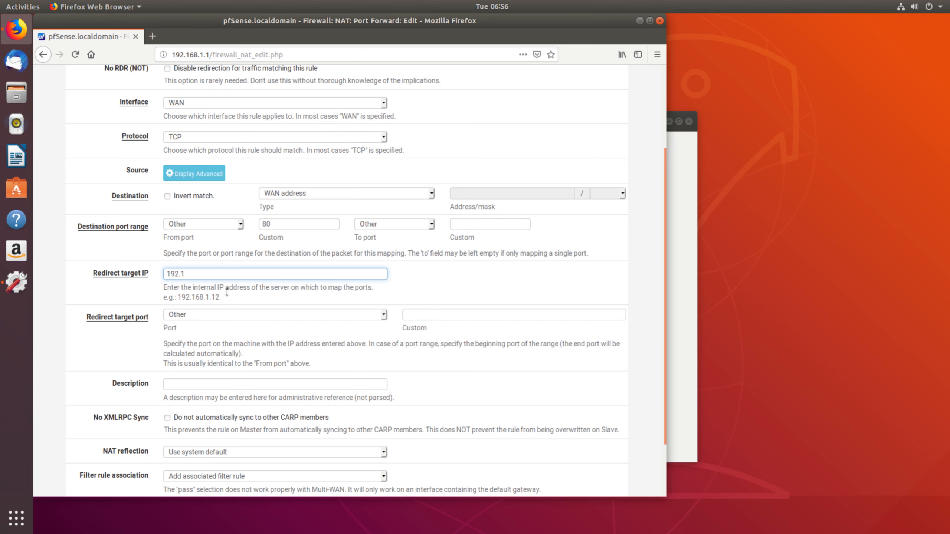
text(68.1.11)
click(420, 319)
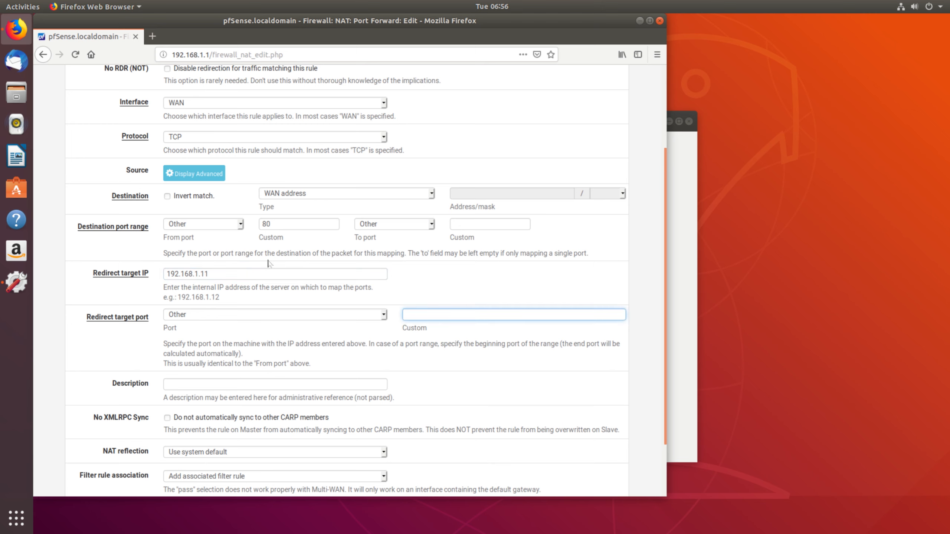
click(280, 242)
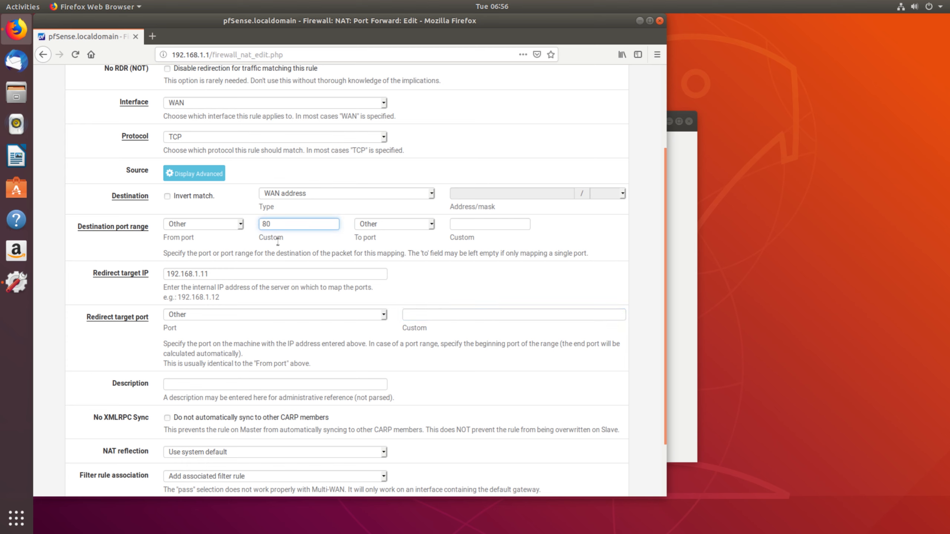
click(237, 295)
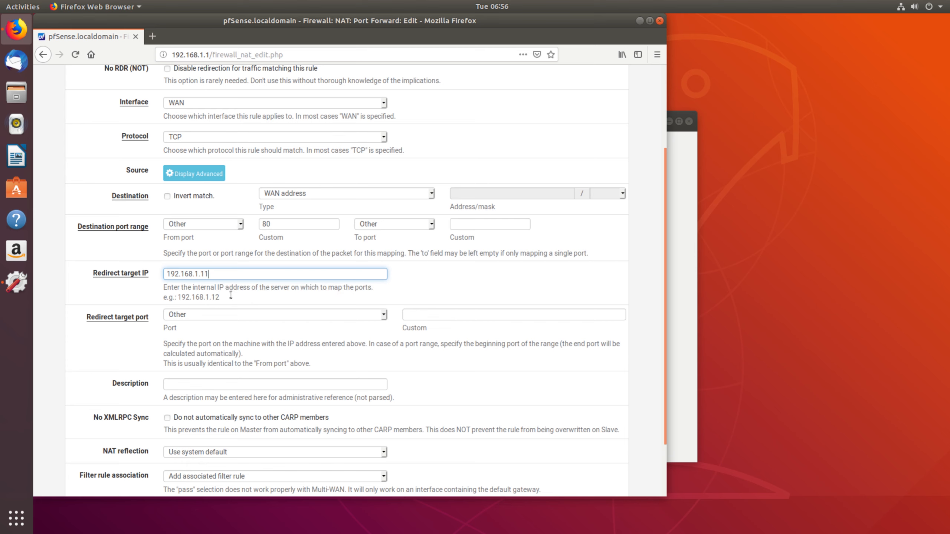
Set the redirect target port to 80, describe the rule 'WED SERVER', and save it
click(421, 332)
text(81)
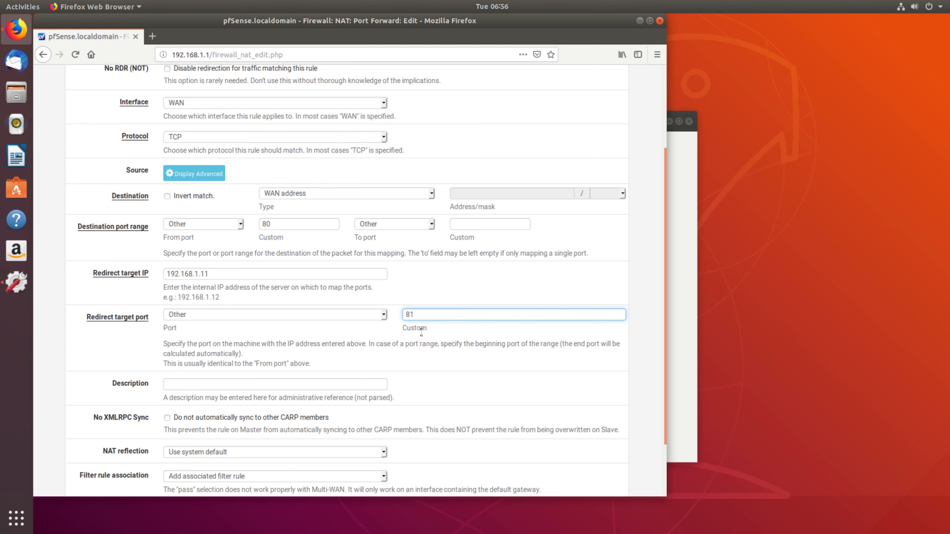
key(BackSpace)
text(0)
key(Tab)
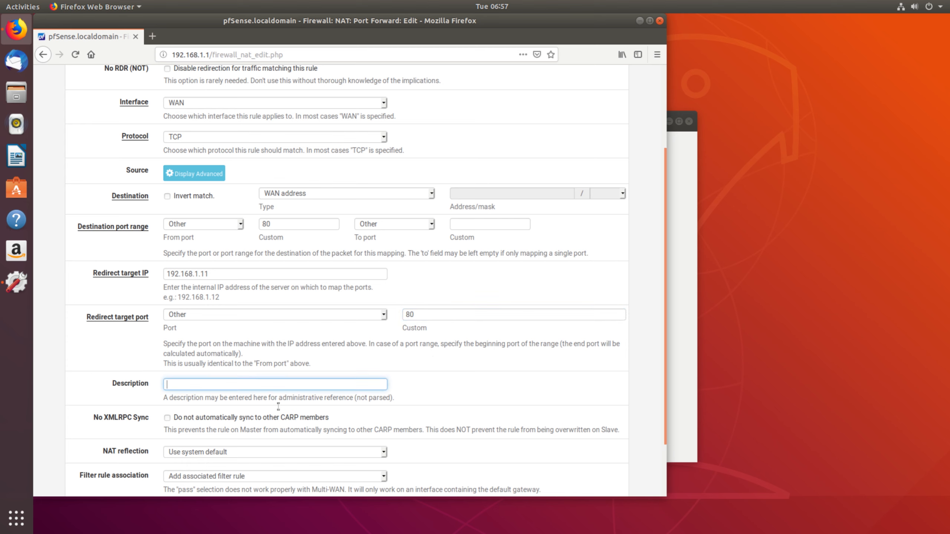
text(WEd)
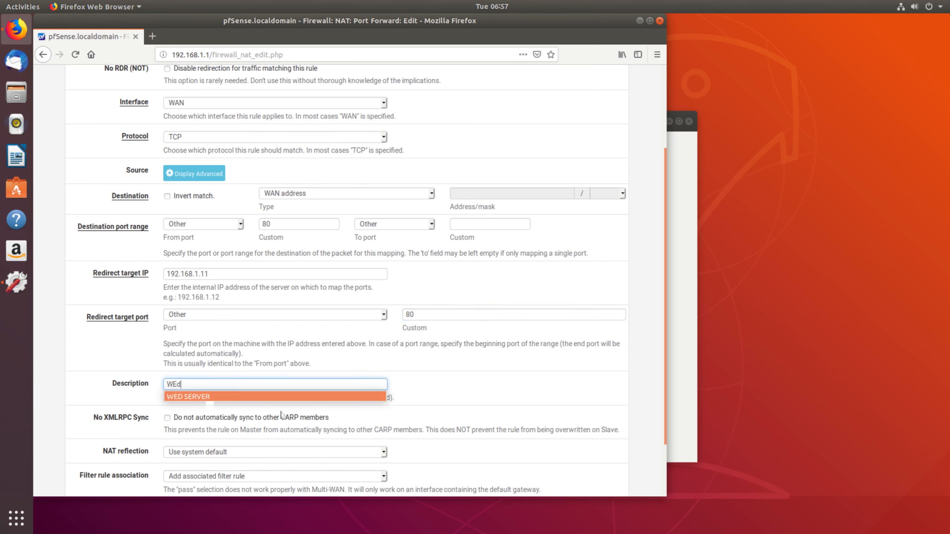
key(Return)
scroll(217, 399, down, 2)
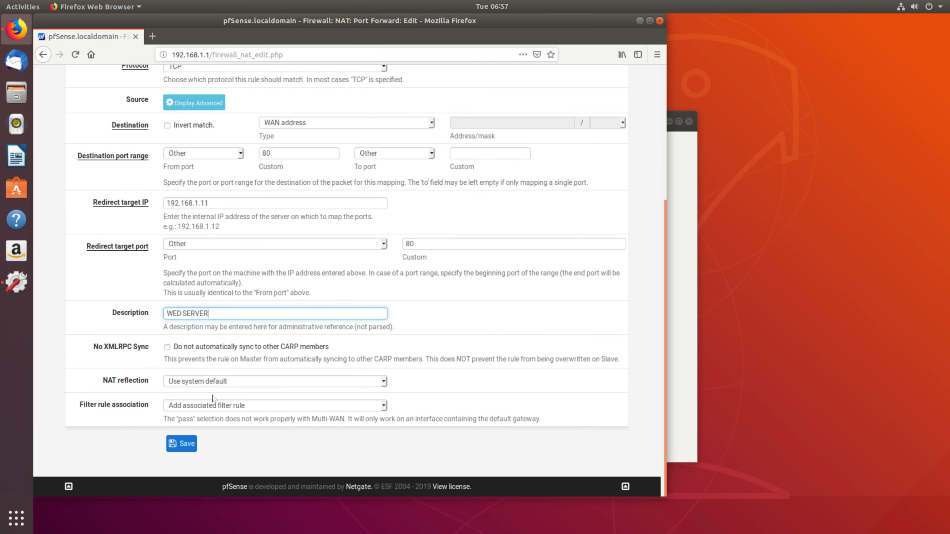
scroll(228, 374, down, 1)
click(193, 445)
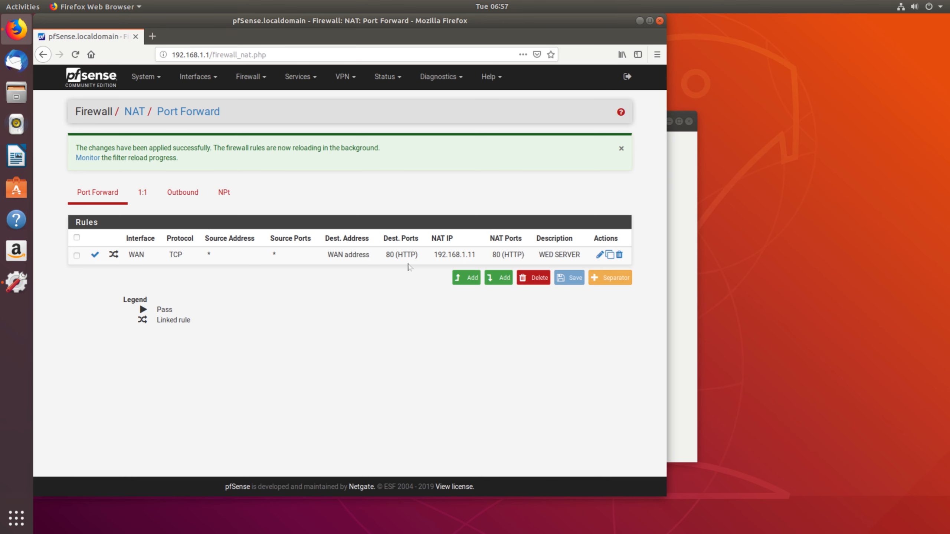
View the WAN firewall rules to confirm the linked NAT WED SERVER pass rule
click(249, 76)
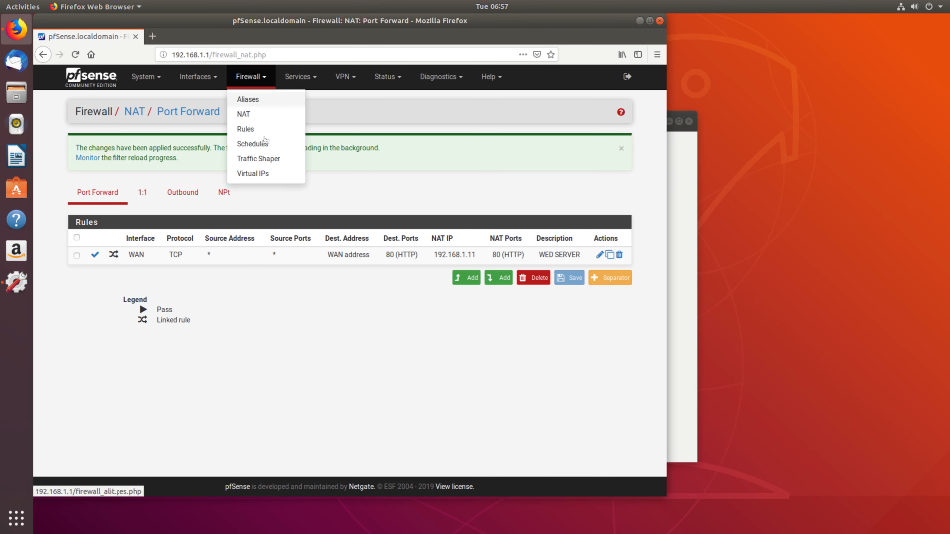
click(246, 129)
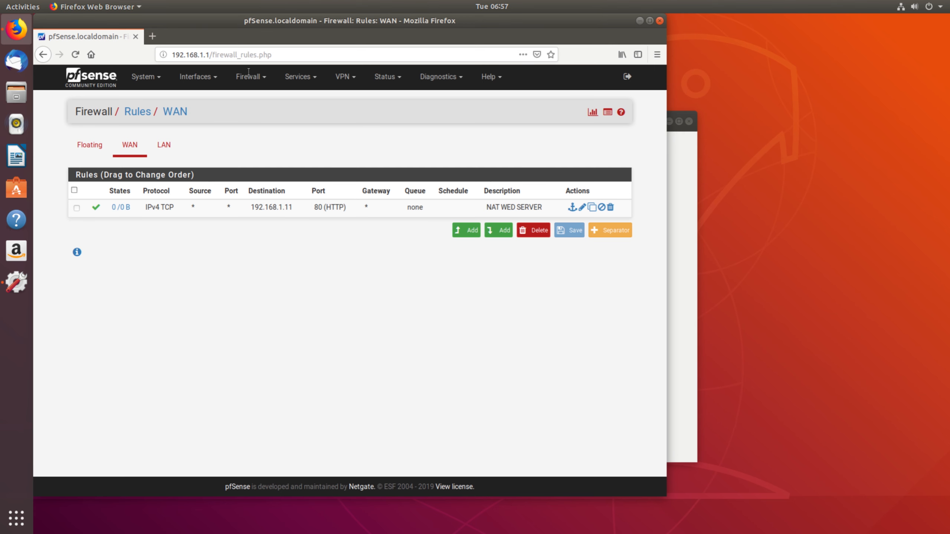
drag(267, 22, 479, 60)
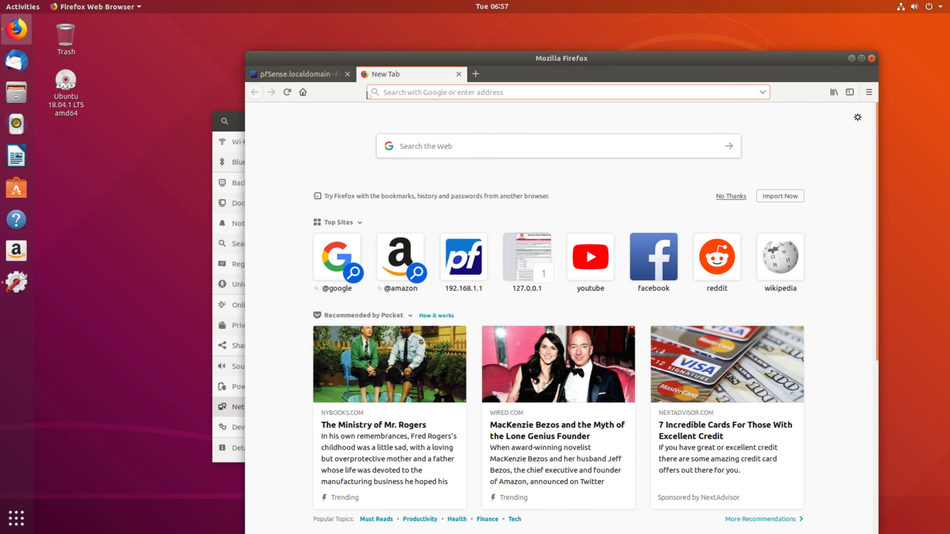
Load 127.0.0.1 in the new tab to show the Apache2 Ubuntu Default Page
text(127.0.0.1/)
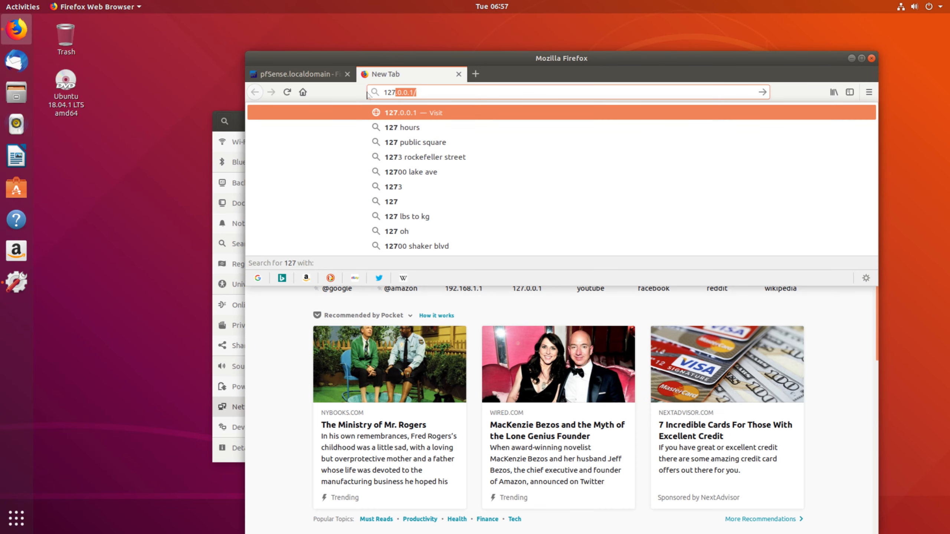
key(Return)
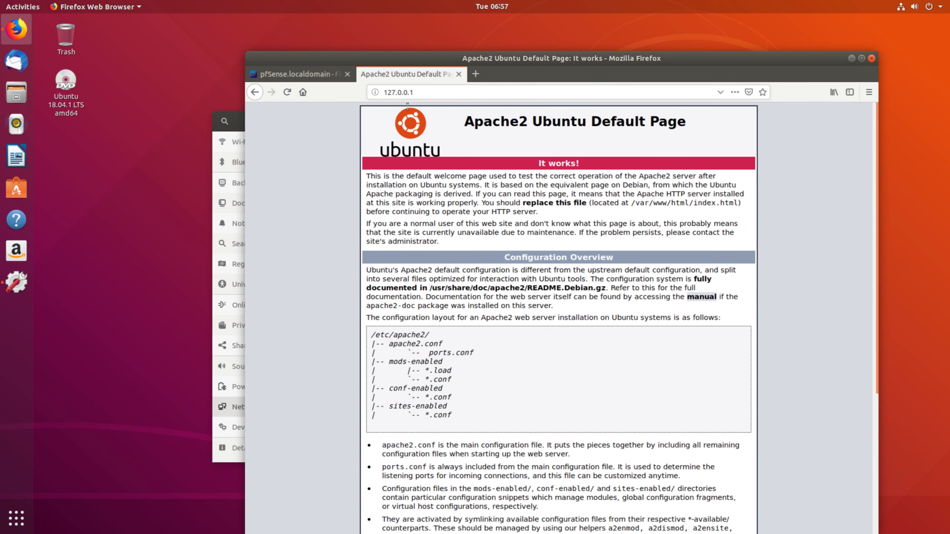
scroll(422, 210, down, 5)
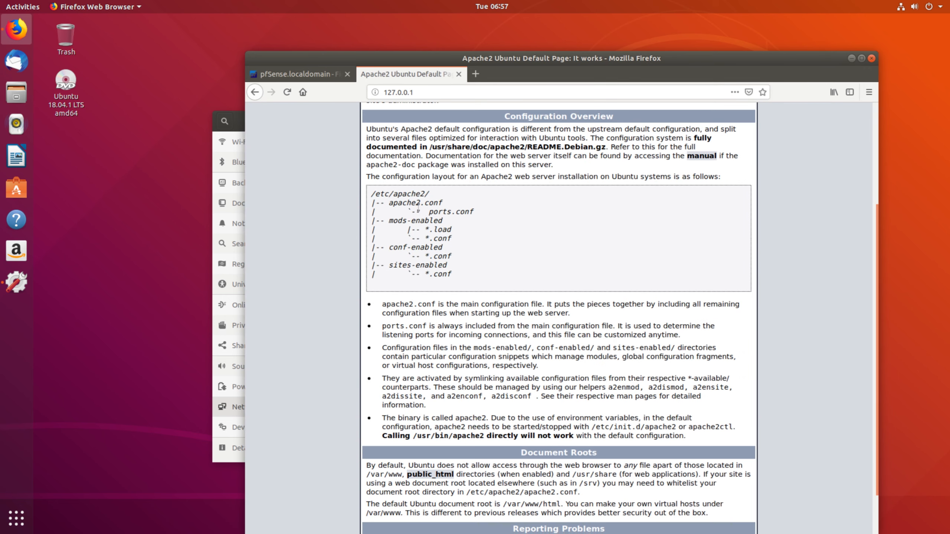
scroll(433, 205, up, 5)
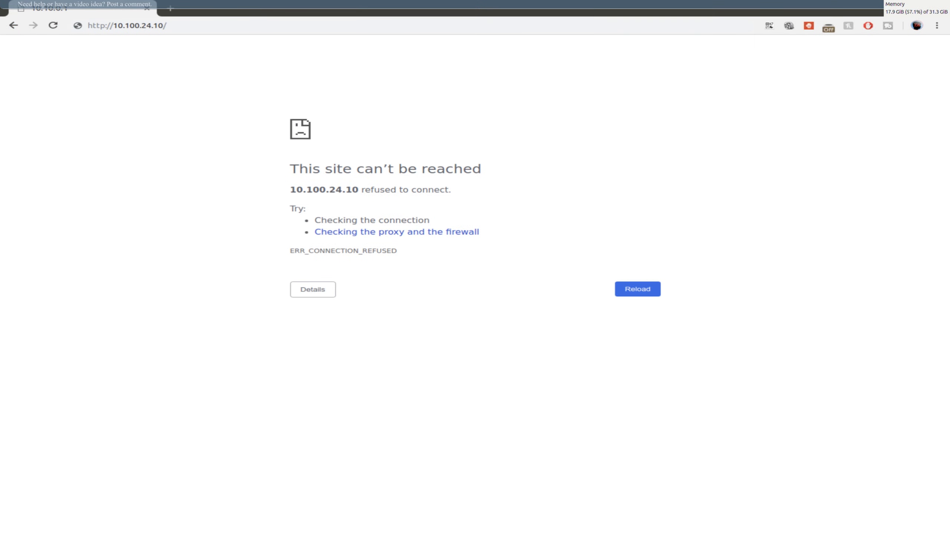
click(198, 28)
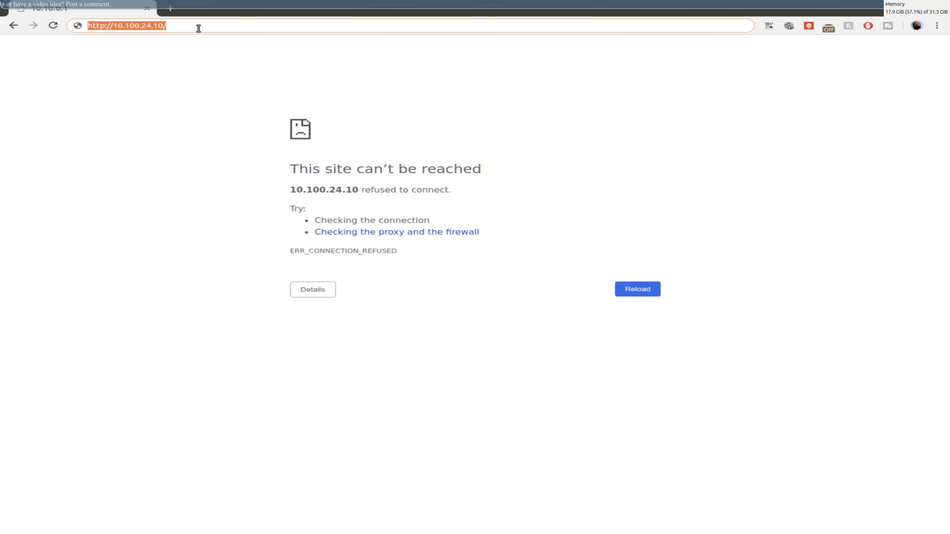
key(Return)
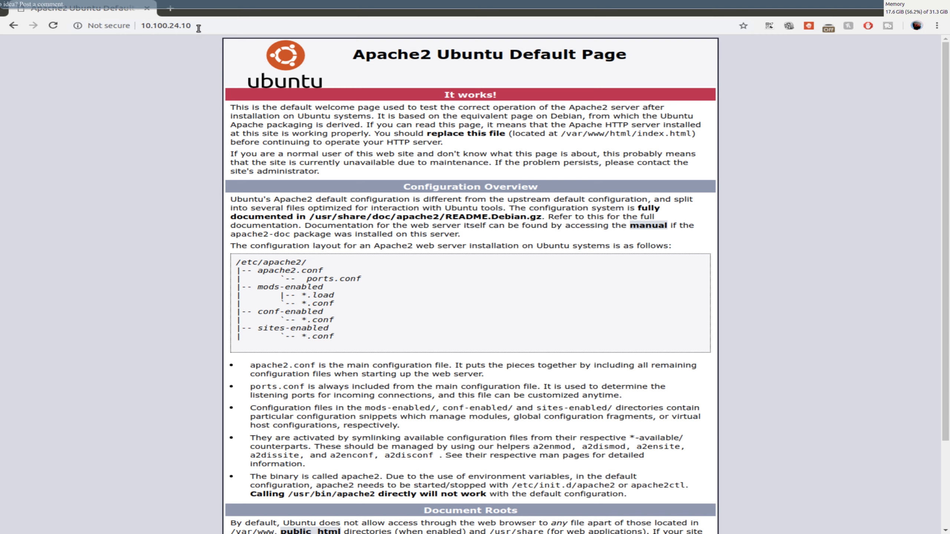